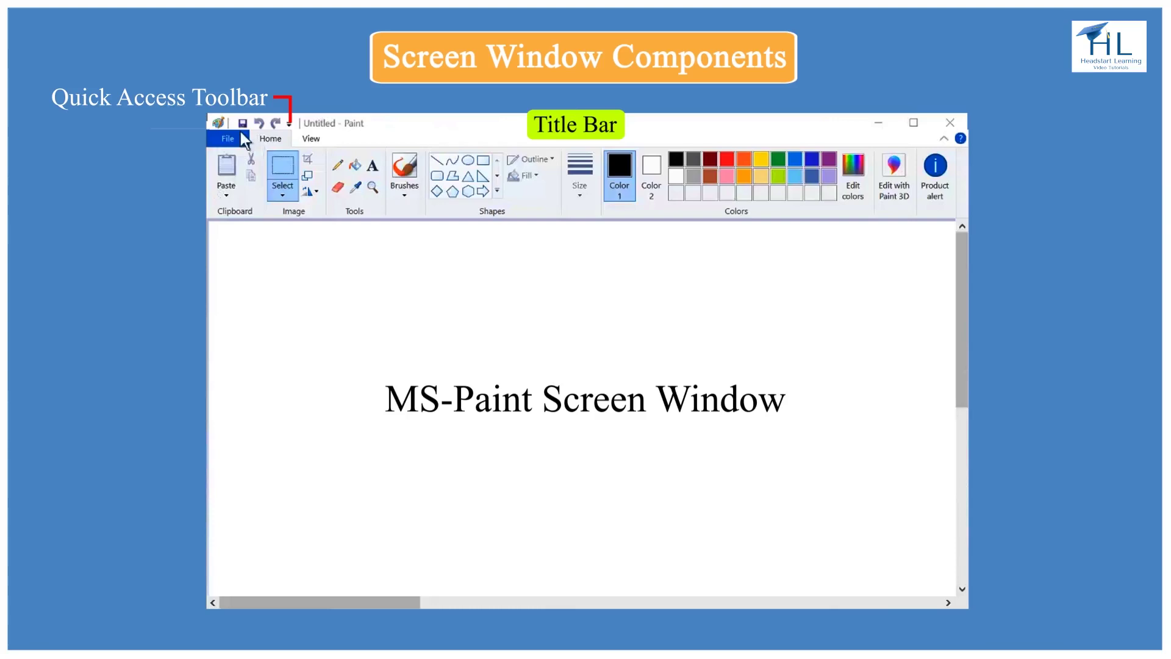
- Open the Customize Quick Access Toolbar menu to choose which commands get shortcuts
left_click(288, 123)
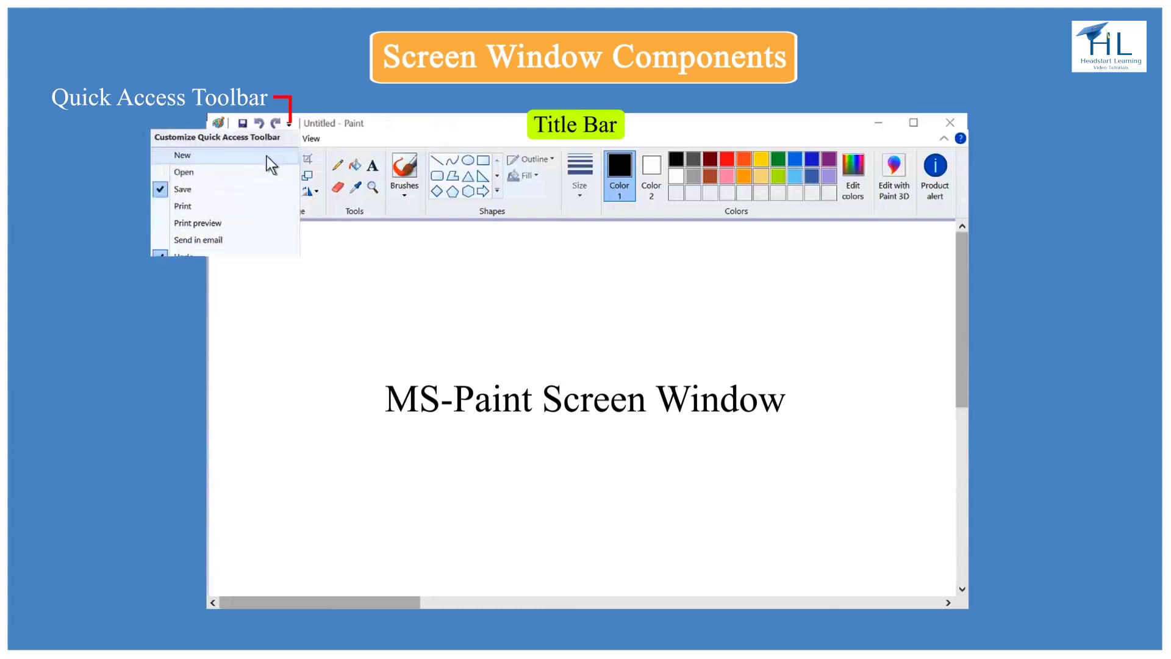